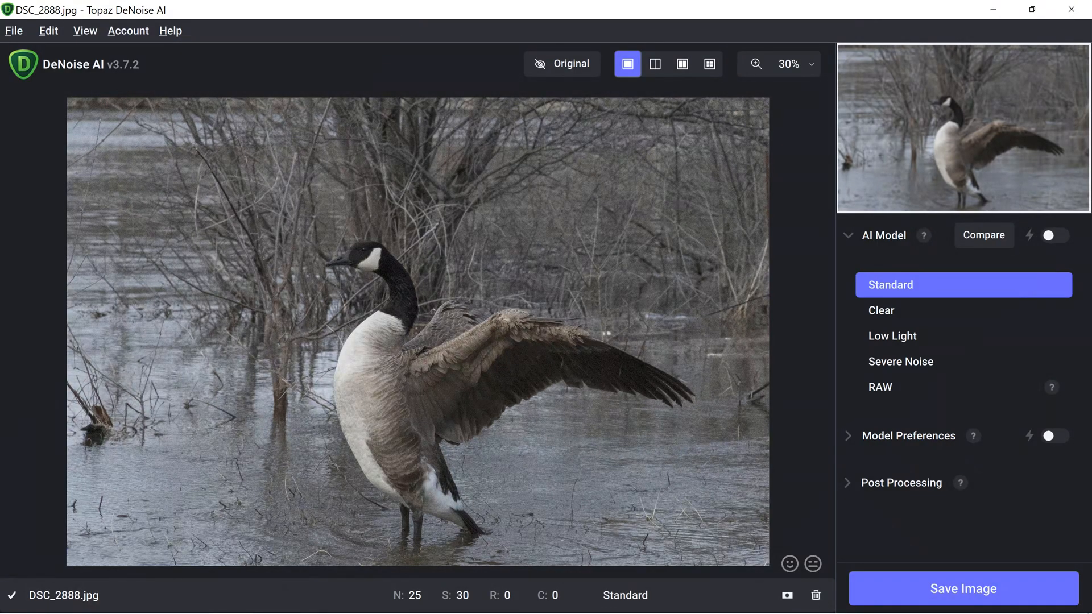
Step: Zoom the goose photo to 100% and centre the preview on the goose's head and neck
click(814, 68)
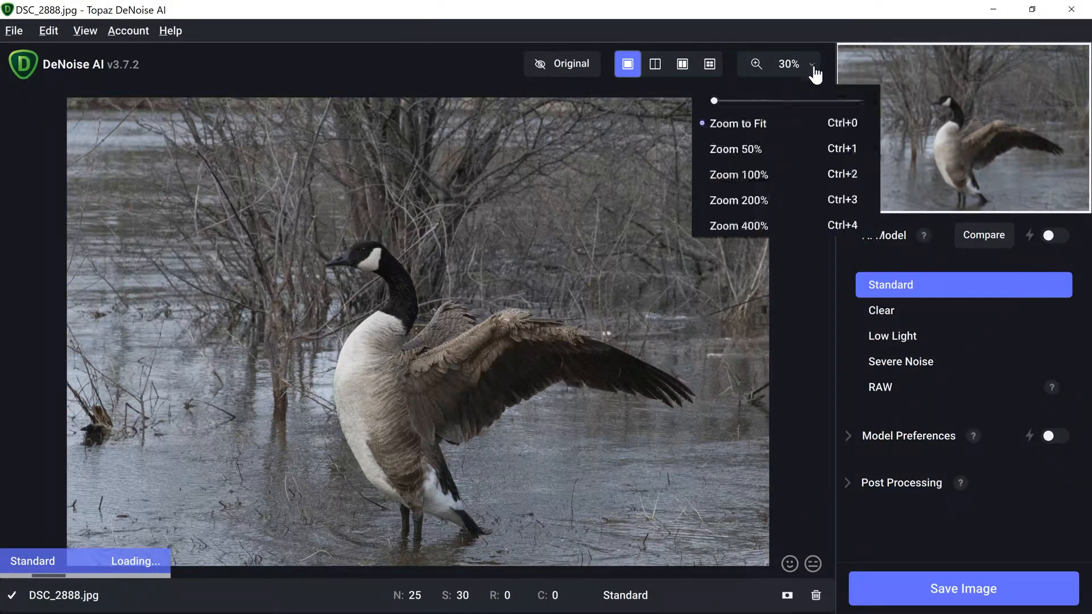
click(788, 173)
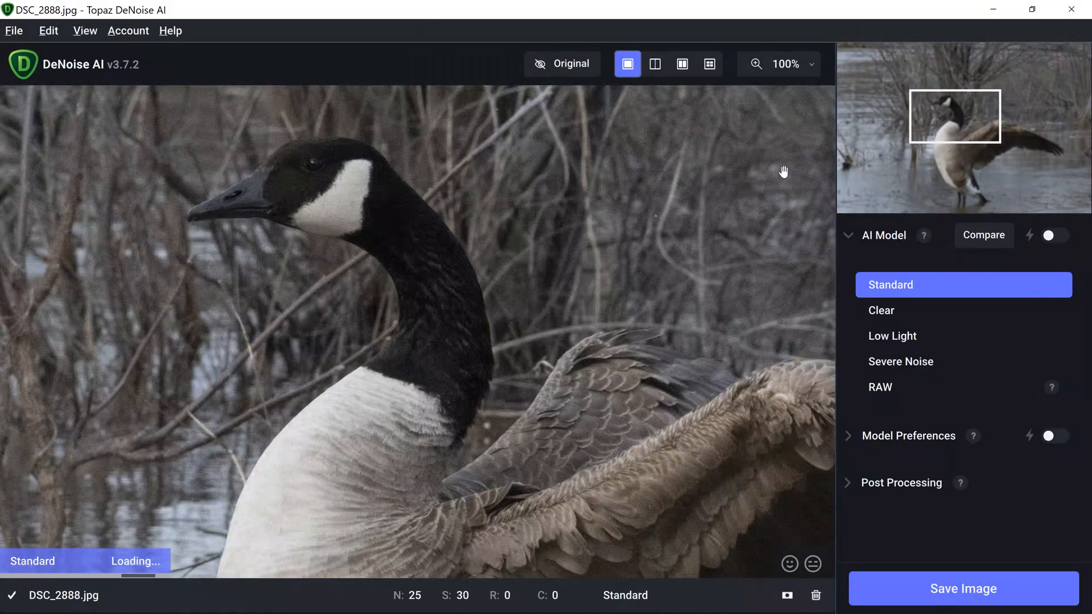
click(926, 113)
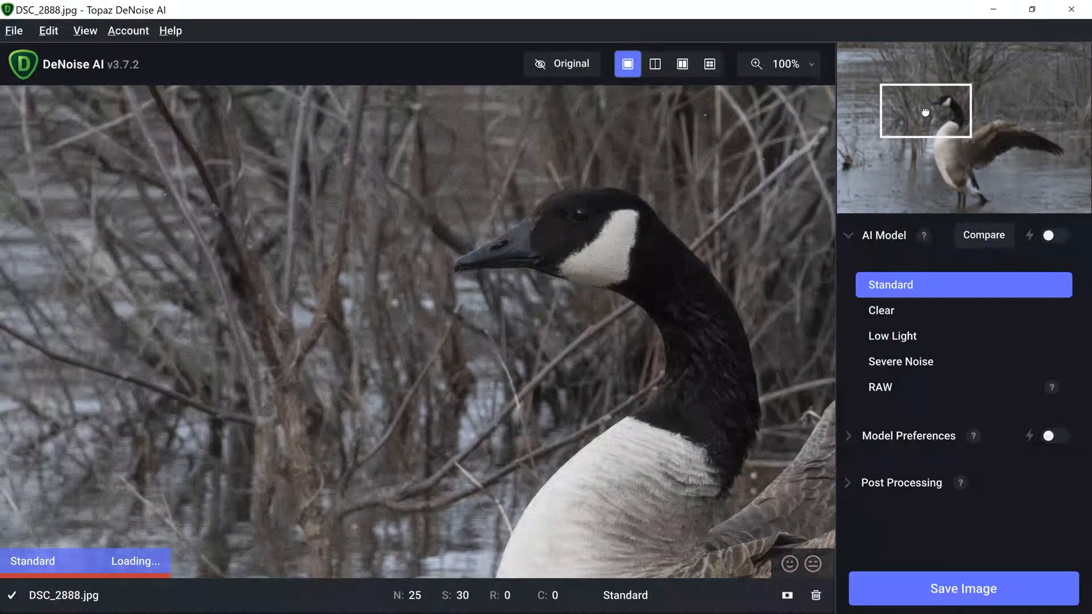
drag(926, 113, 950, 116)
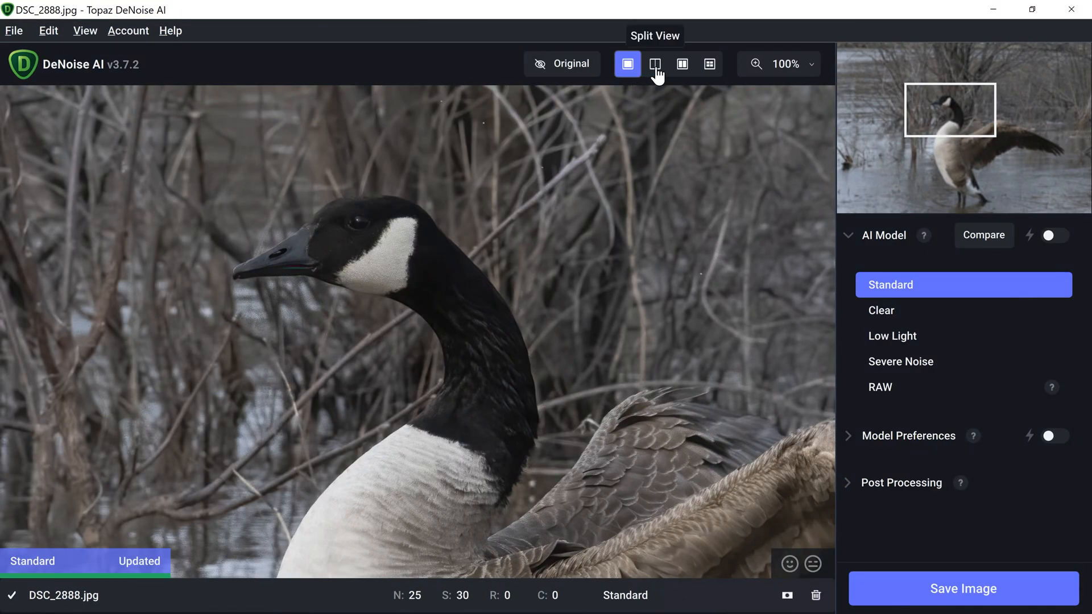
Step: Compare the original with the Standard result around the goose's head in split view and in side-by-side view
click(656, 68)
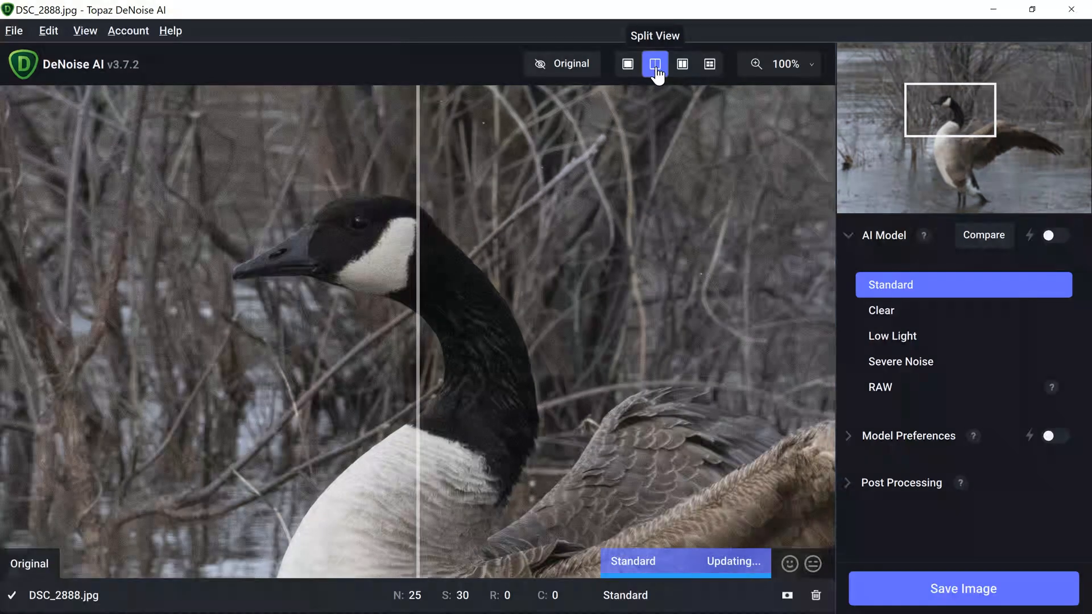
mouse_move(420, 224)
mouse_down()
mouse_move(117, 229)
mouse_move(425, 239)
mouse_move(411, 239)
mouse_up()
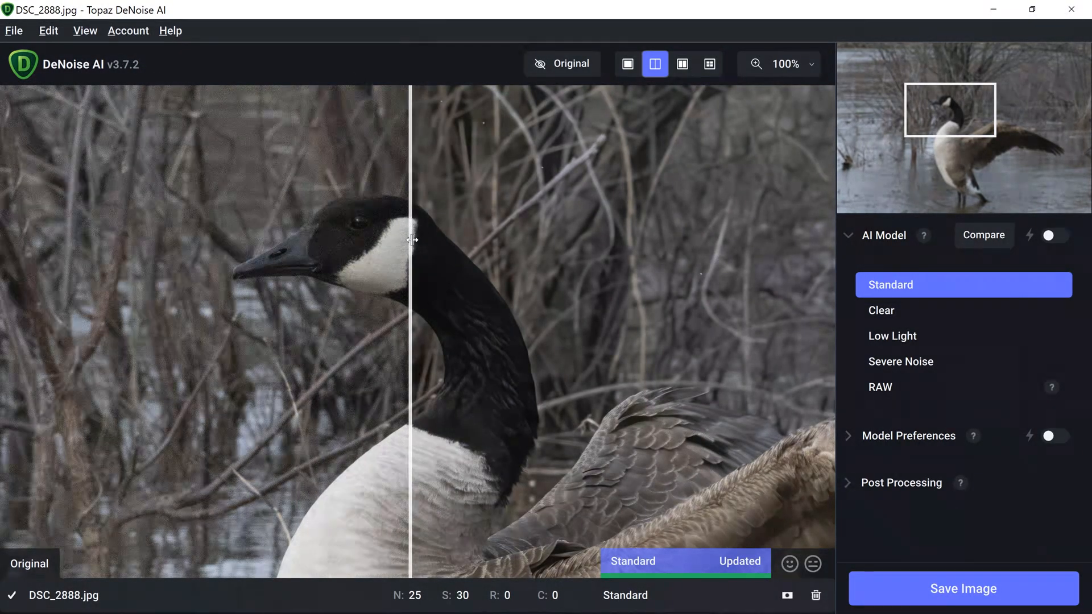
click(682, 65)
drag(590, 163, 659, 167)
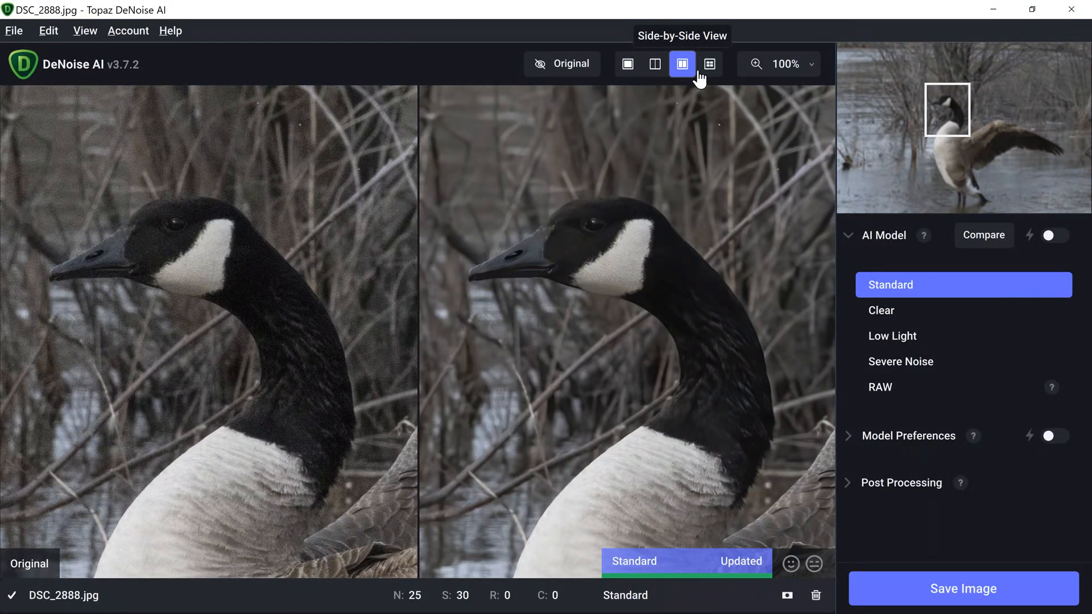
Step: Compare the Standard, Clear, Low Light and Severe Noise results on the goose's head in the four-way comparison view
click(710, 64)
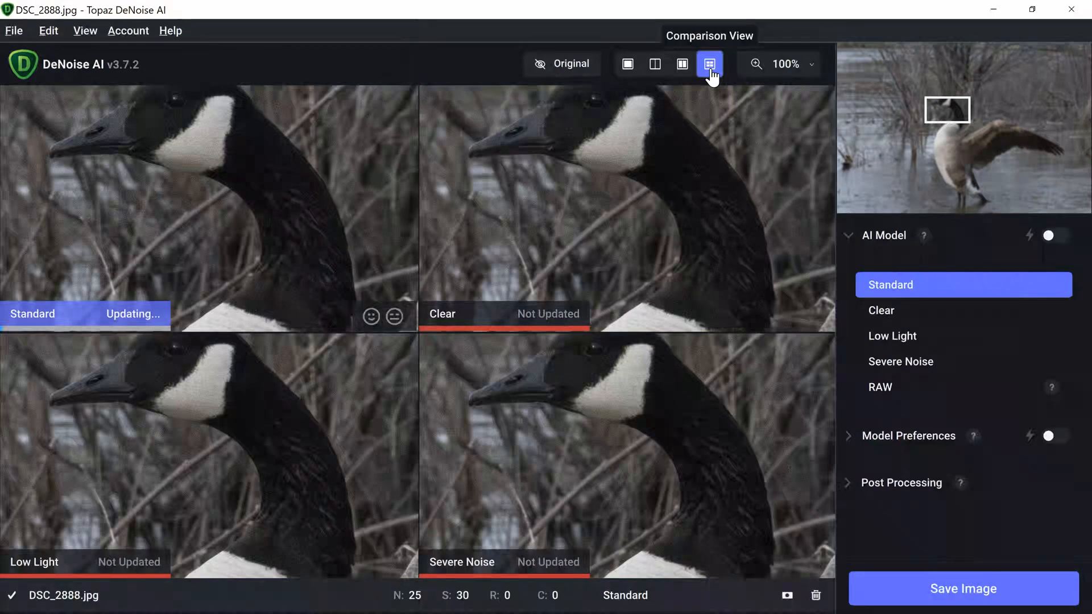
click(715, 155)
drag(716, 154, 719, 196)
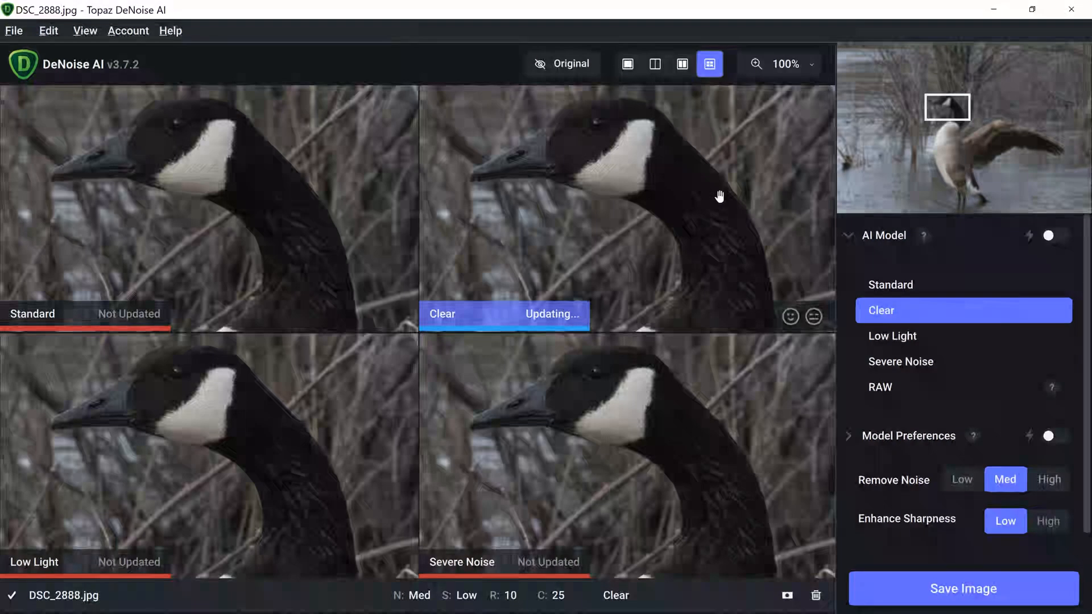
click(709, 65)
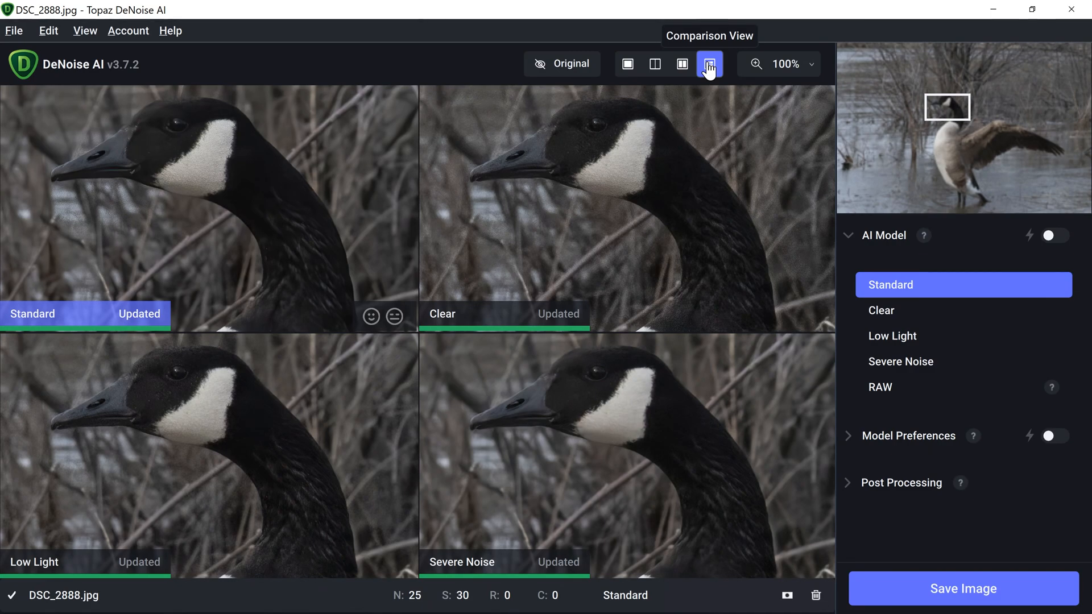
Step: Return to the single view and switch automatic AI model selection on and back off
click(628, 65)
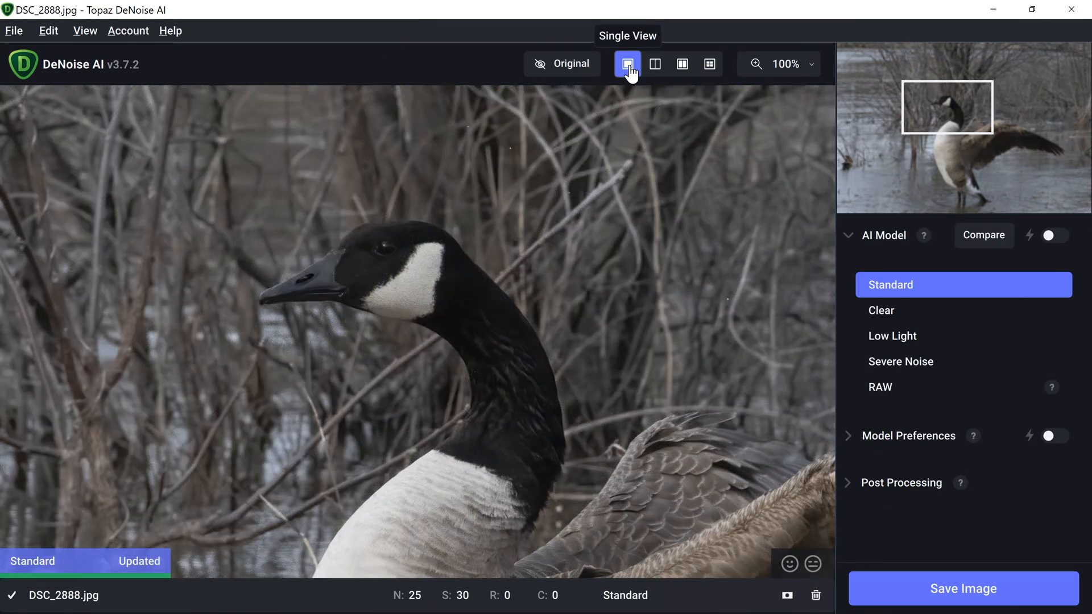
key(alt)
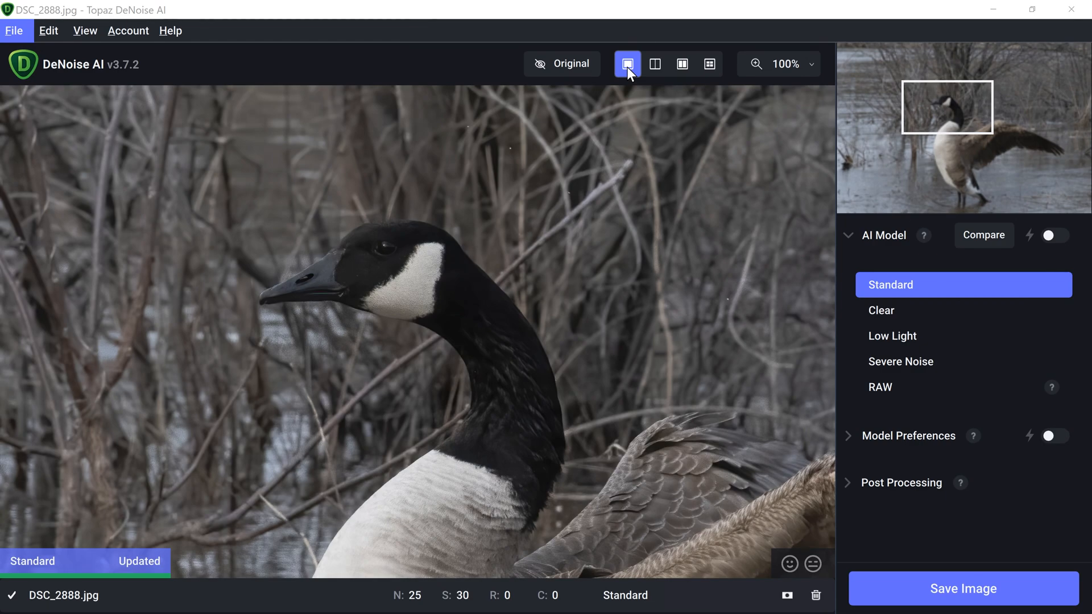
key(alt)
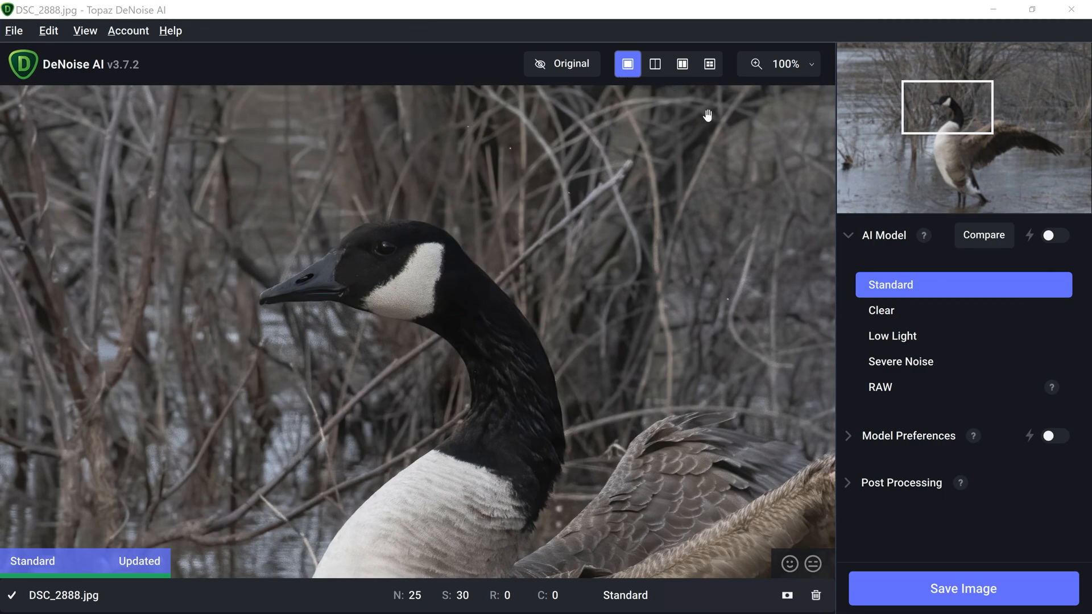
click(1056, 236)
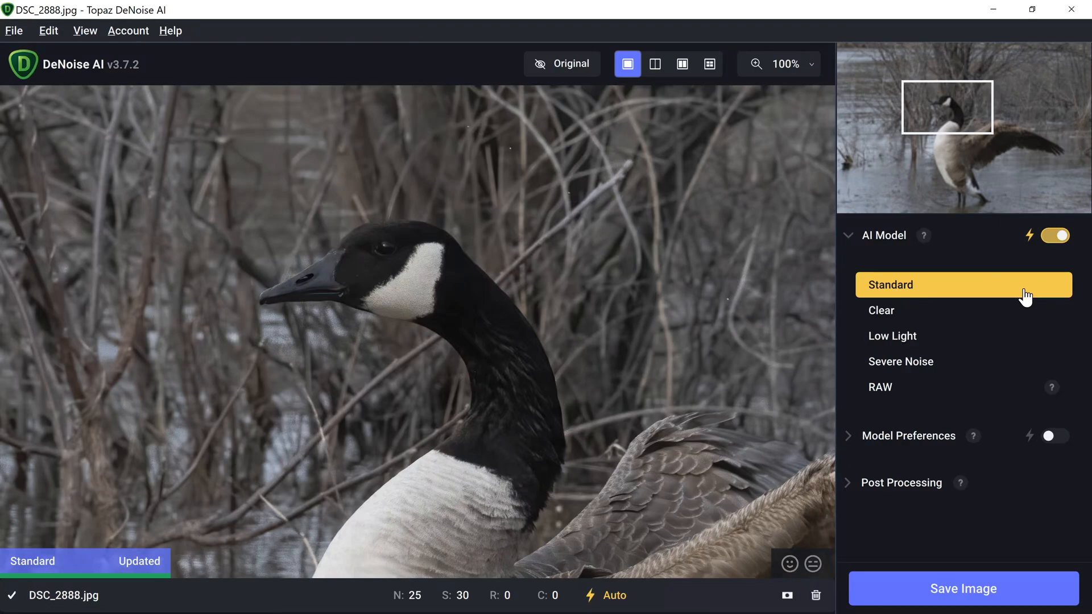
click(1051, 238)
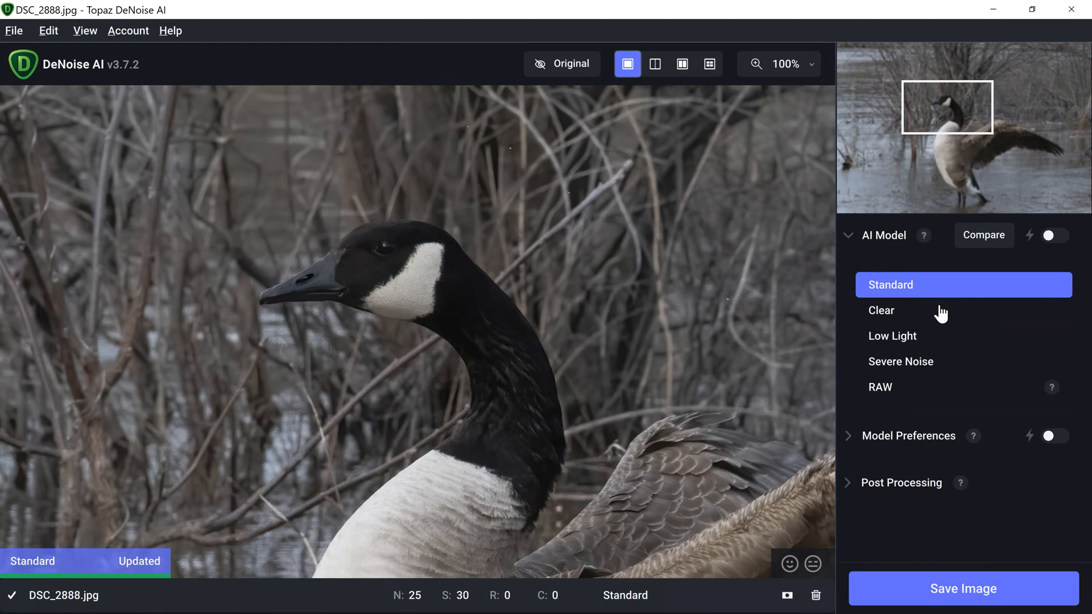
Step: Preview the Clear, Low Light, Severe Noise and RAW models one after another, ending back on Standard
click(941, 316)
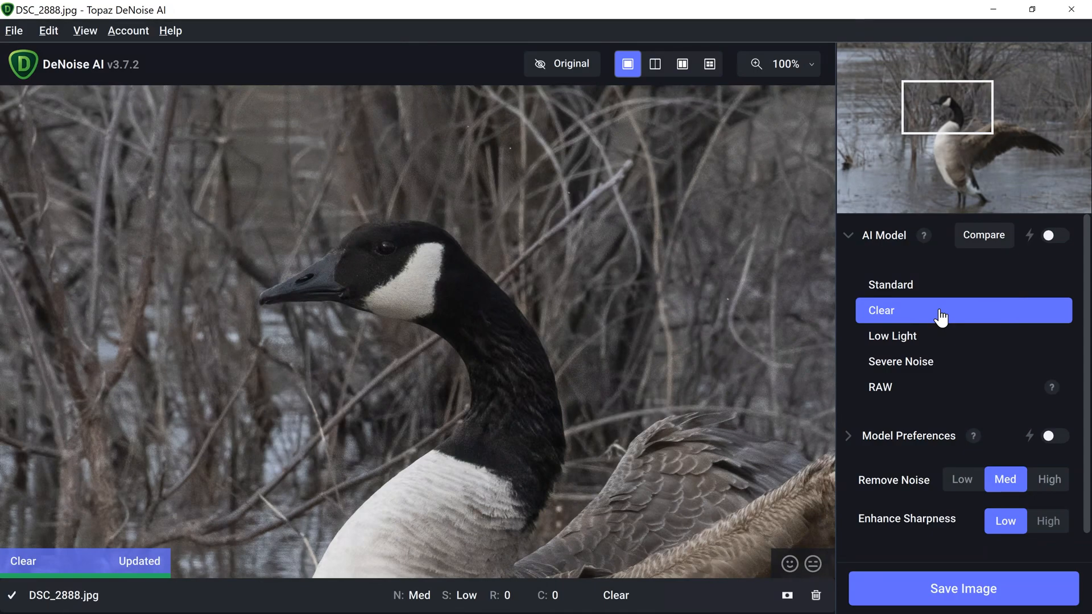
click(954, 344)
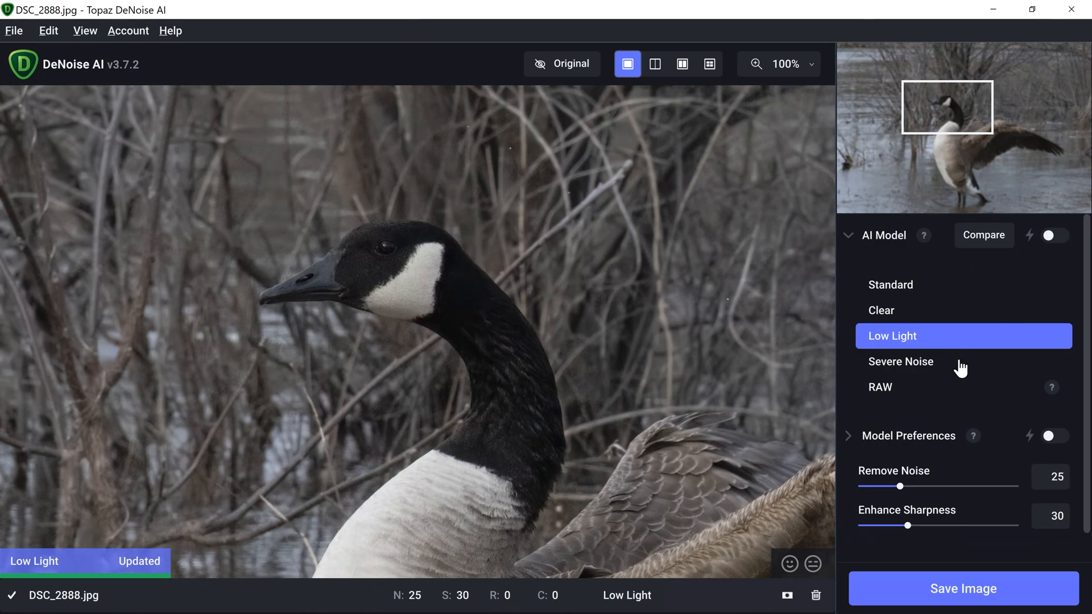
click(959, 364)
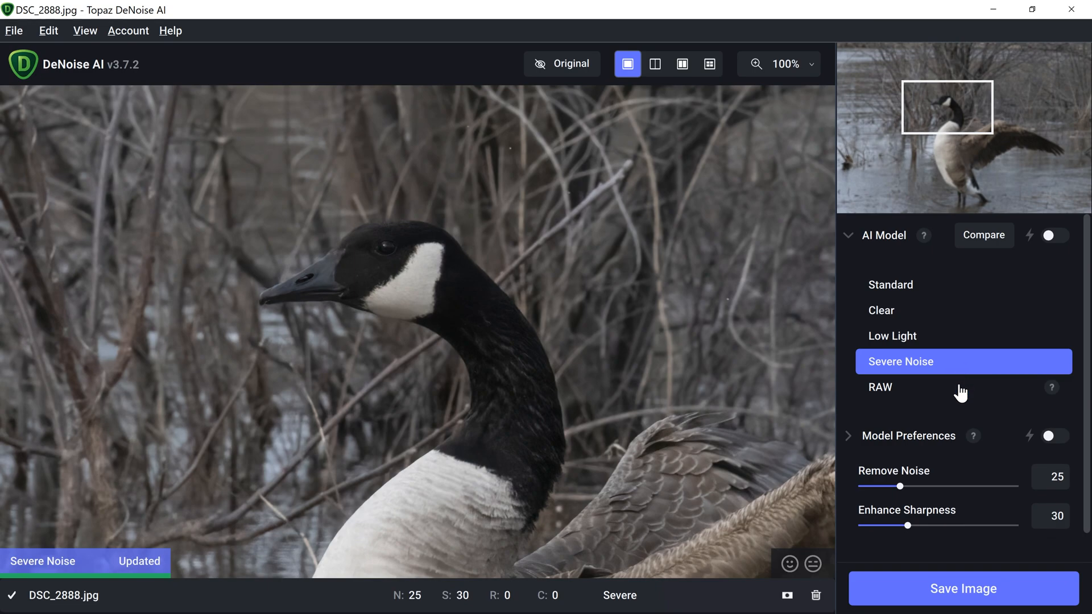
click(959, 390)
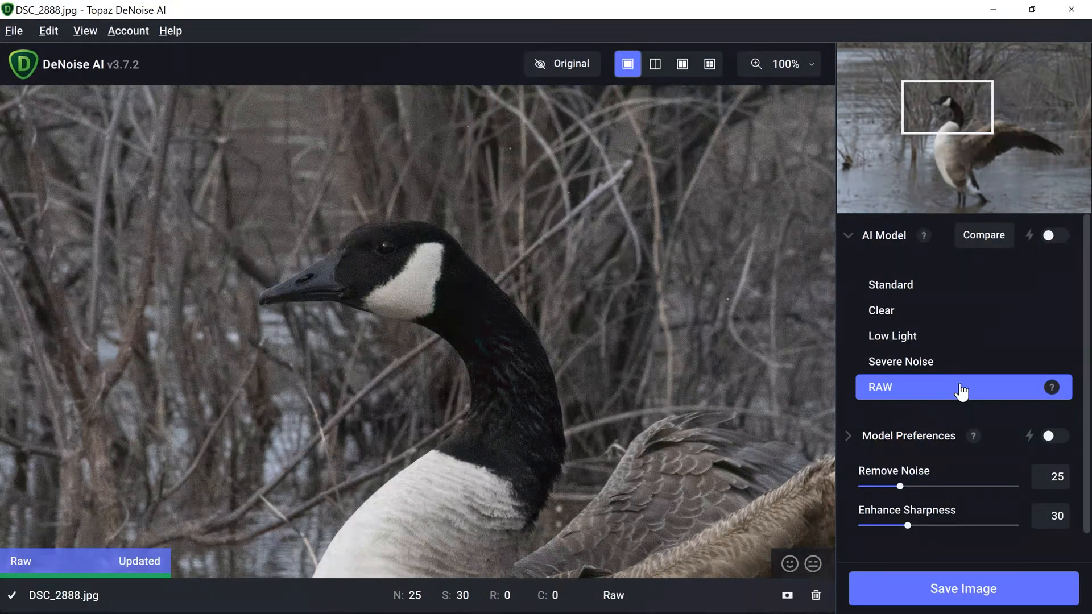
click(967, 285)
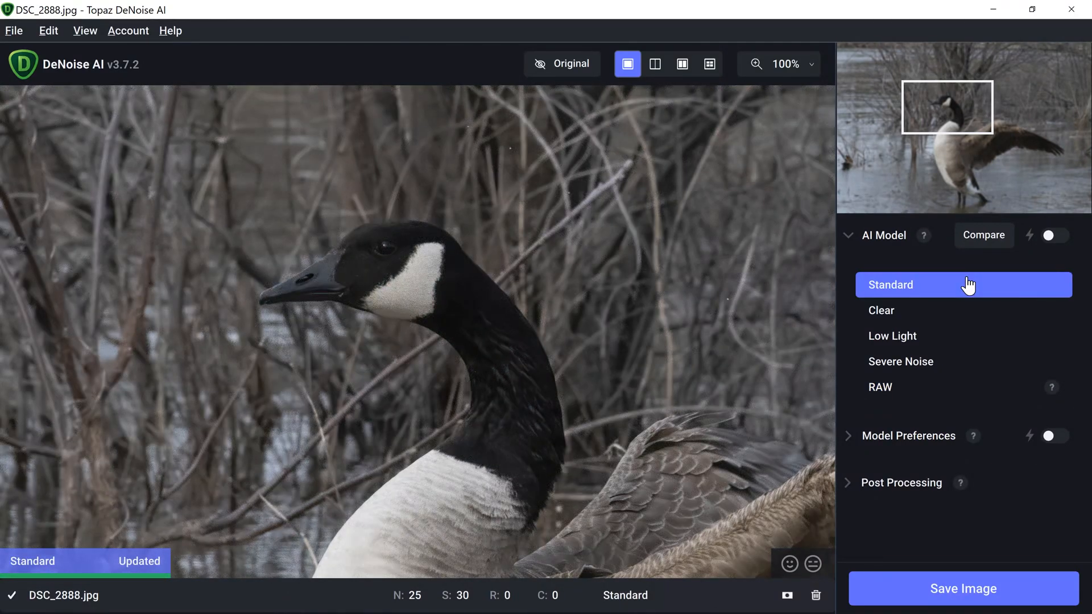
Step: Compare the models in the four-way view, try RAW in place of Severe Noise, and settle on the Severe Noise model
click(710, 67)
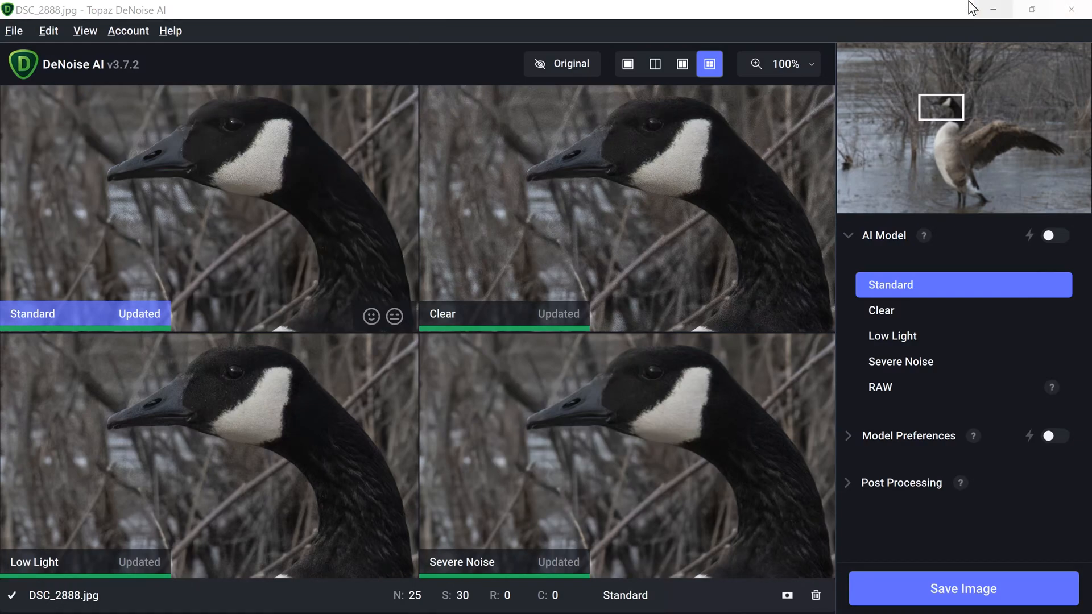
click(598, 463)
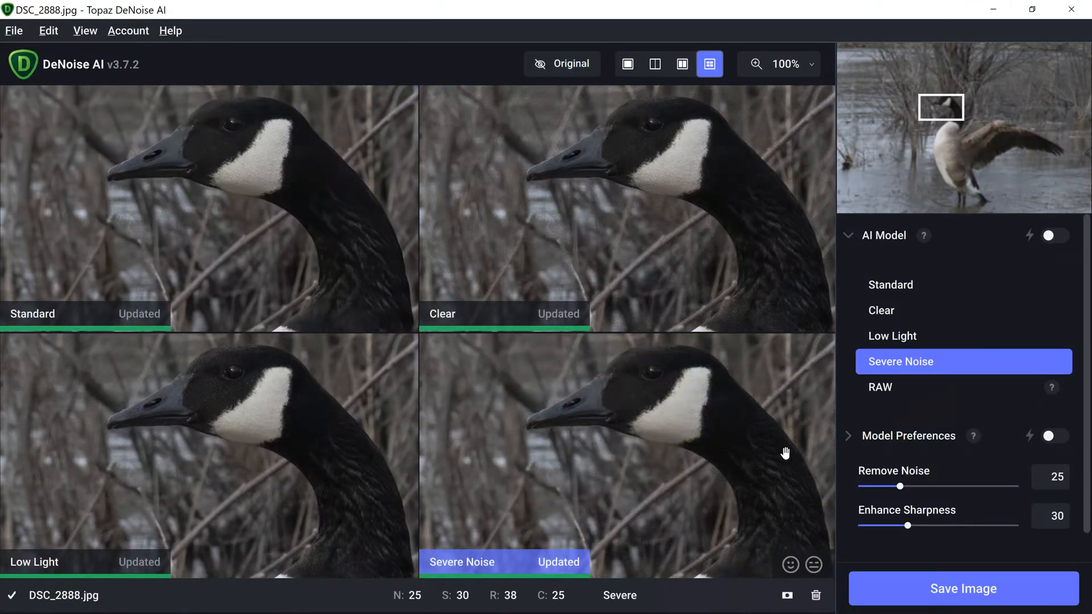
click(915, 398)
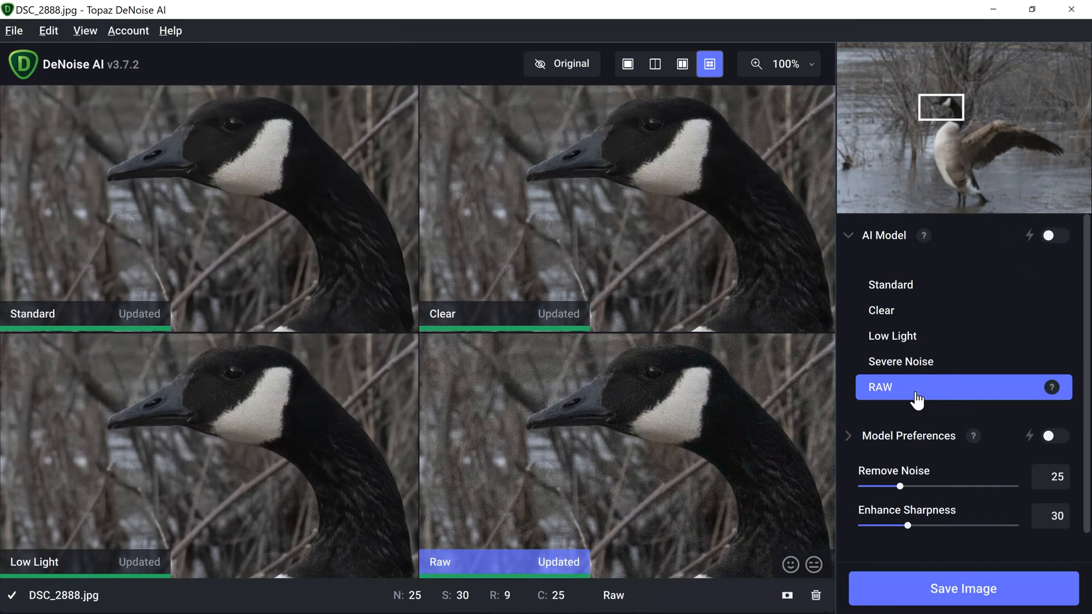
click(943, 370)
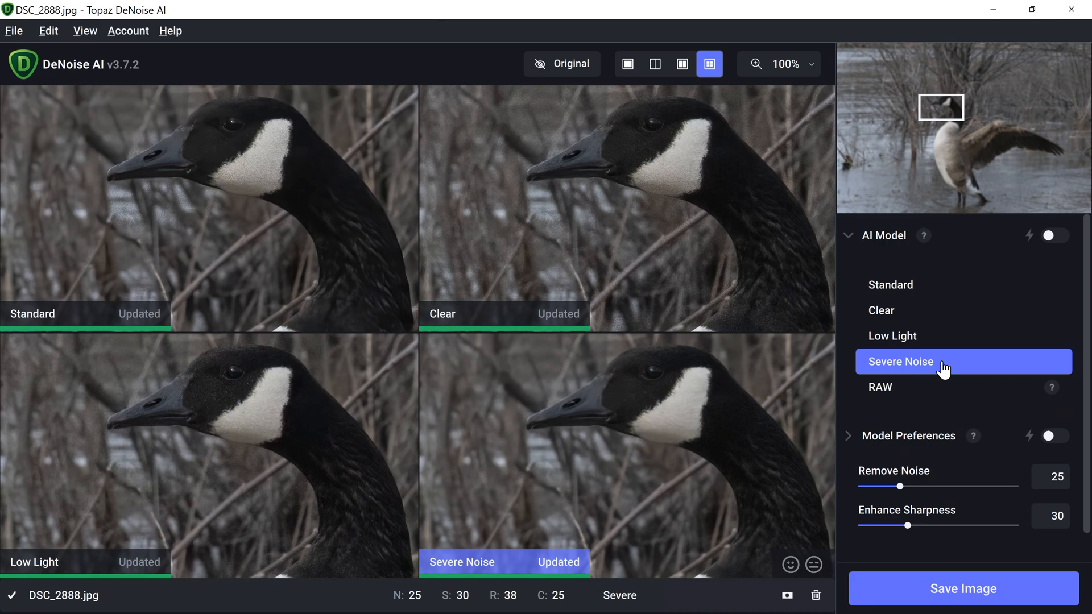
Step: Examine the goose's head and then its breast and wing feathers across the four model previews
click(641, 424)
drag(641, 424, 583, 536)
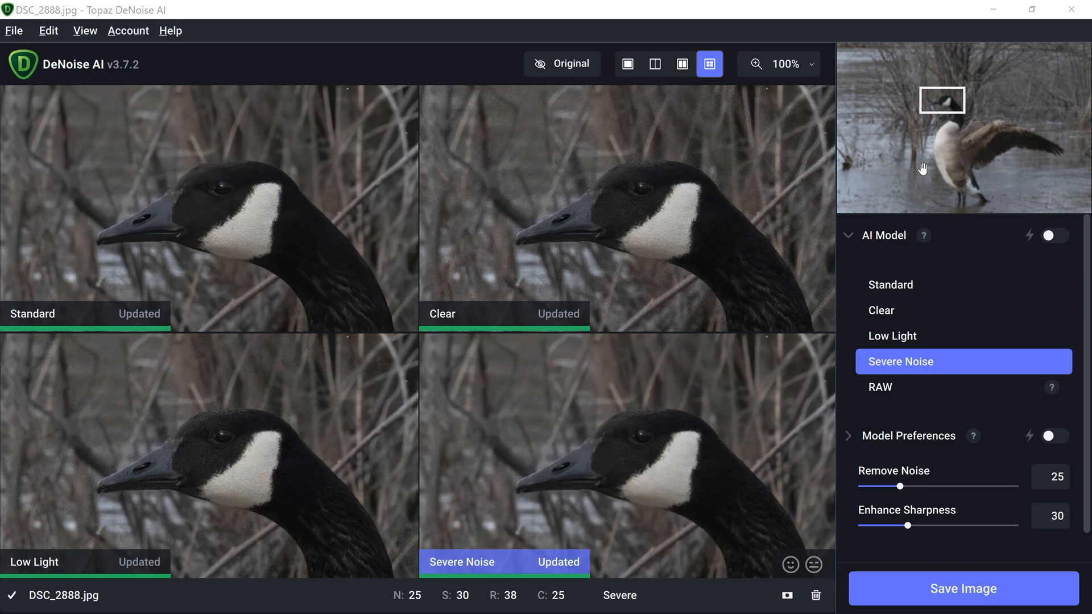
drag(945, 105, 962, 136)
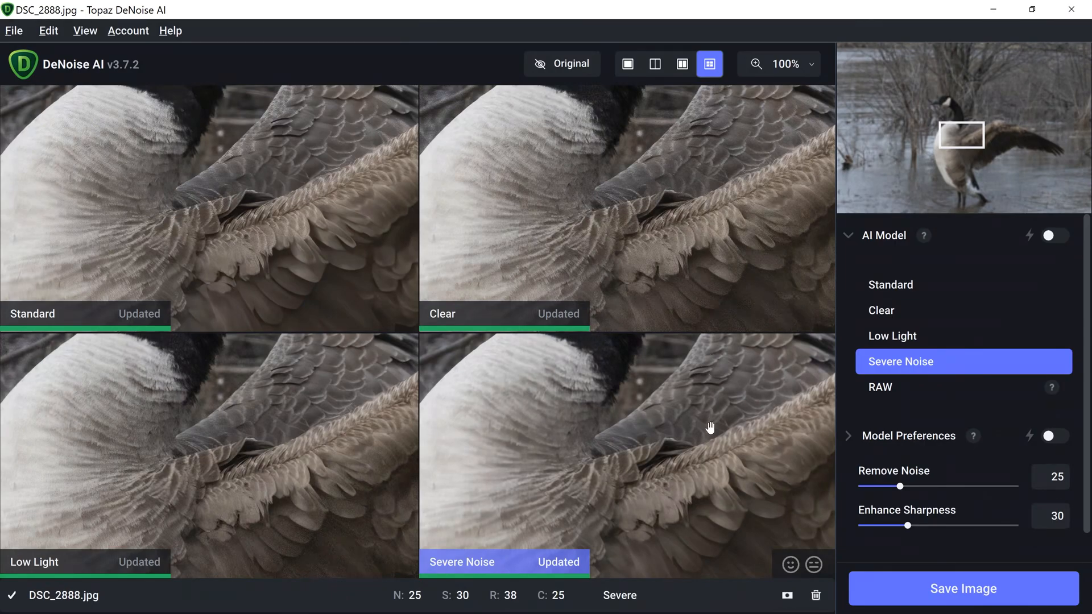
Step: Show the original against the Severe Noise result in split view at 200% zoom on the goose's head
click(655, 64)
click(659, 476)
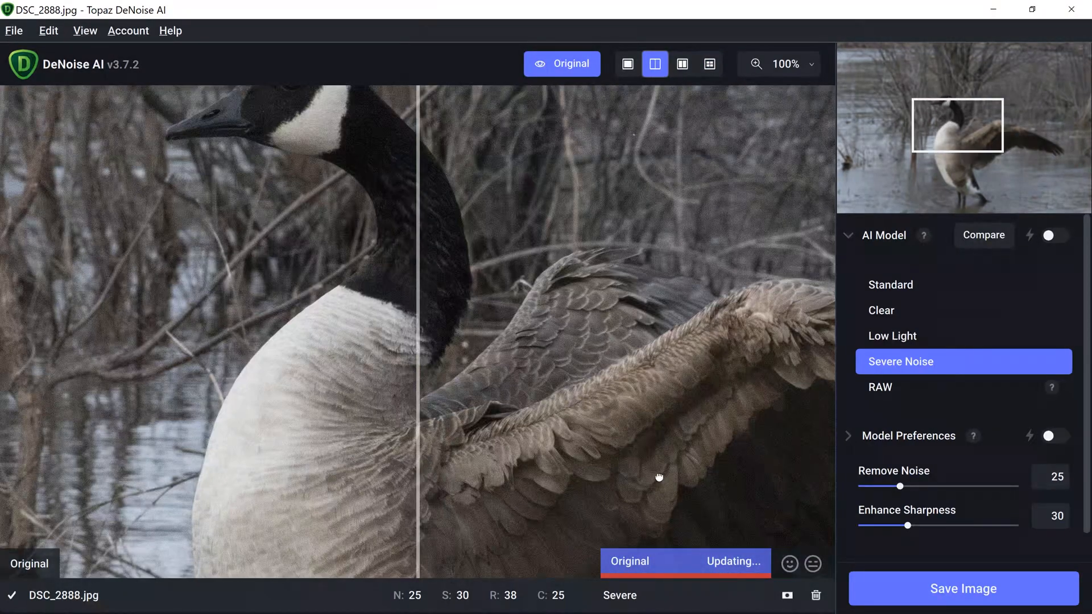
drag(580, 307, 668, 392)
drag(603, 284, 746, 328)
click(807, 67)
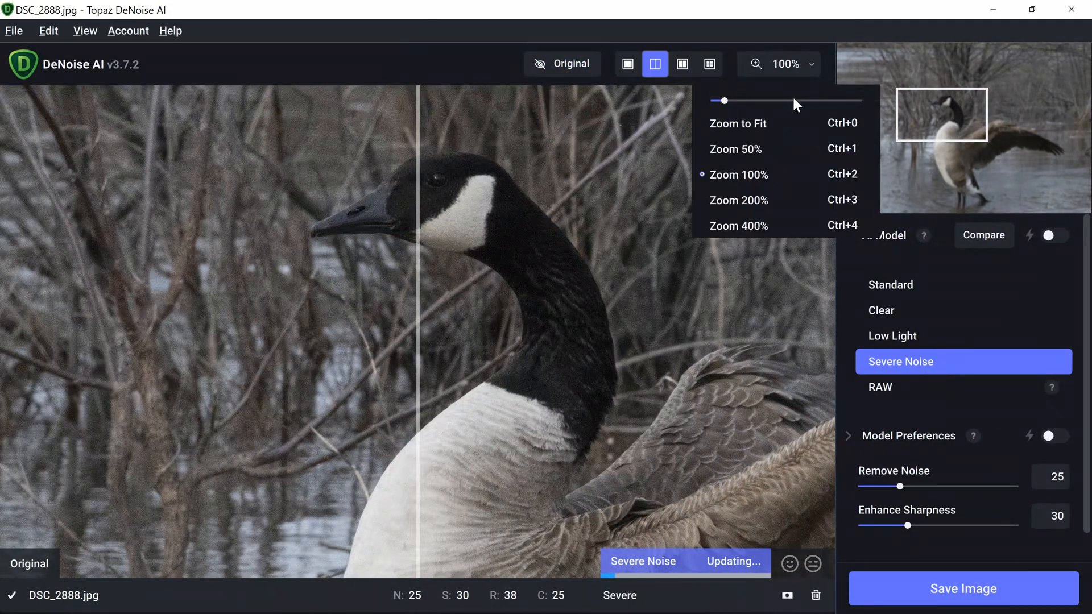
click(764, 199)
drag(589, 415, 624, 519)
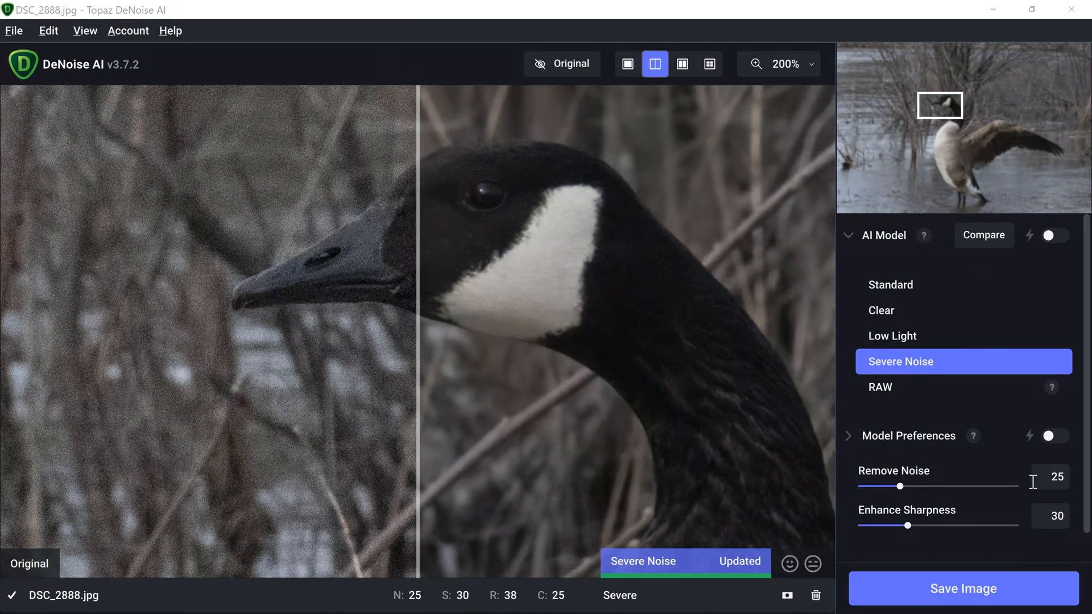
Step: Try automatic model preferences, then raise Remove Noise to 50 and finally both Remove Noise and Enhance Sharpness to 100
click(1057, 437)
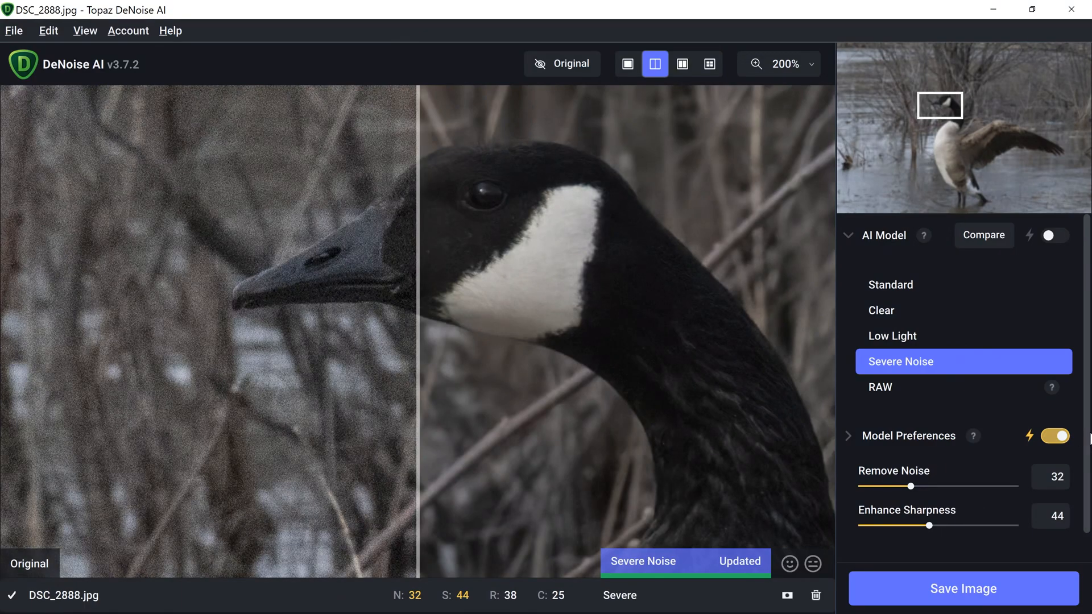
drag(912, 489, 937, 489)
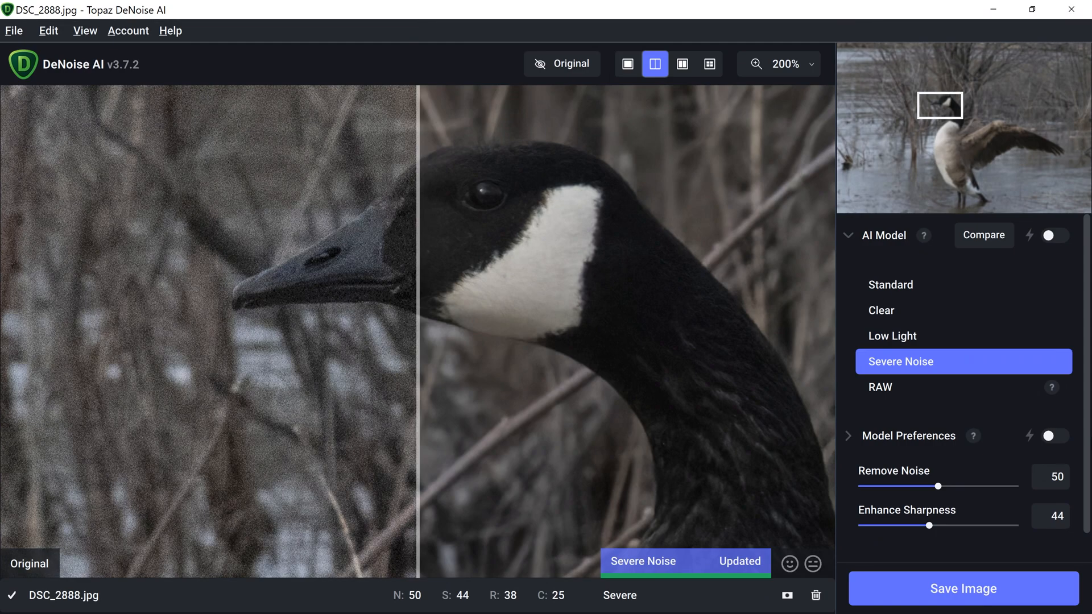
click(855, 524)
drag(862, 526, 960, 530)
drag(935, 486, 996, 486)
drag(965, 524, 1051, 527)
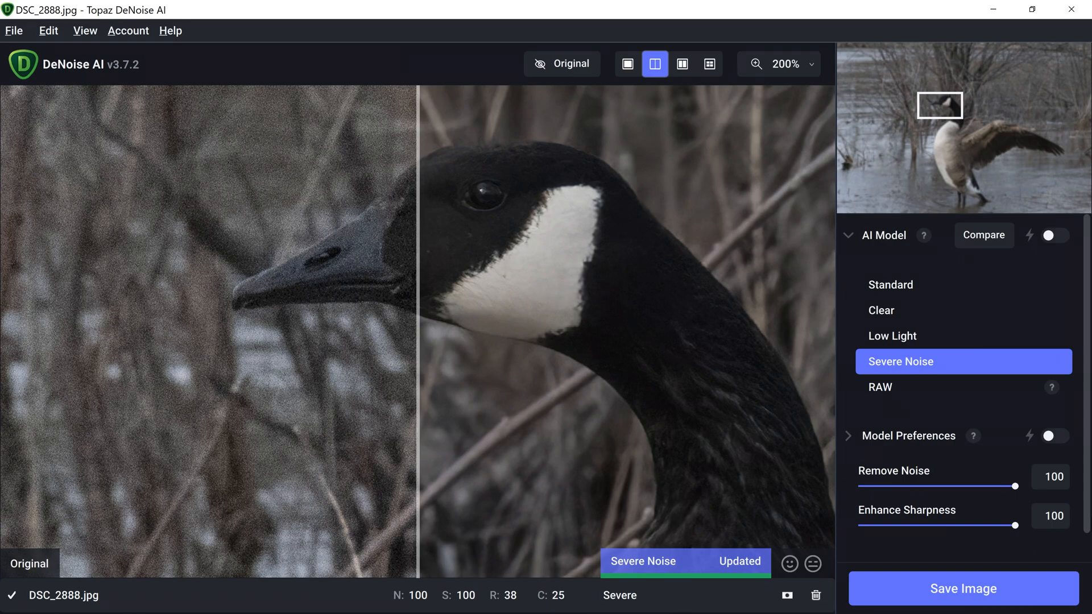
Step: Apply the automatic model preferences, then fine-tune Remove Noise to 40 and Enhance Sharpness to 55
click(1054, 436)
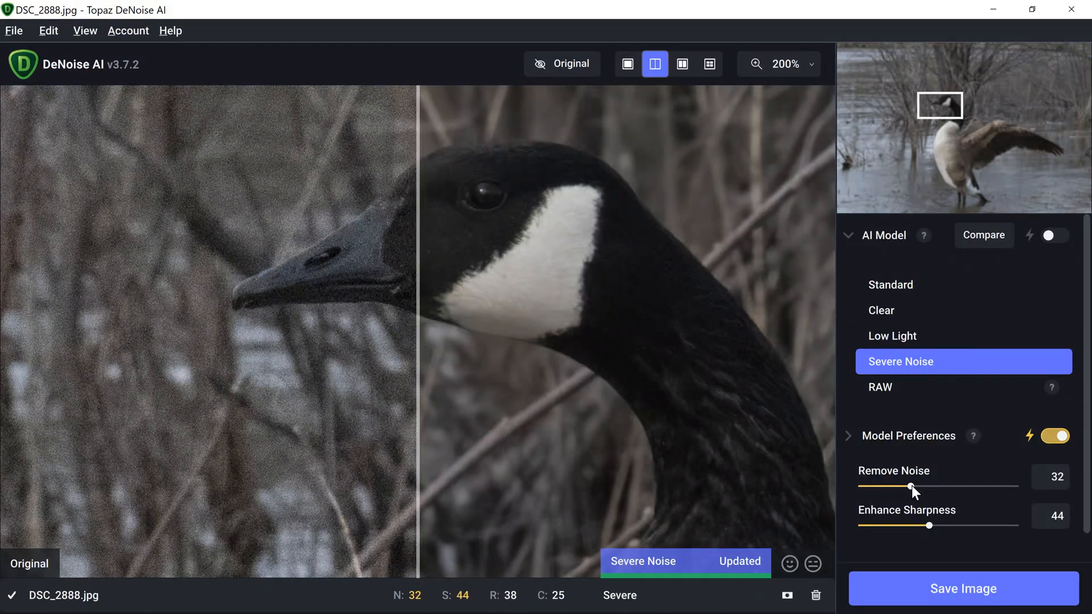
drag(913, 486, 922, 486)
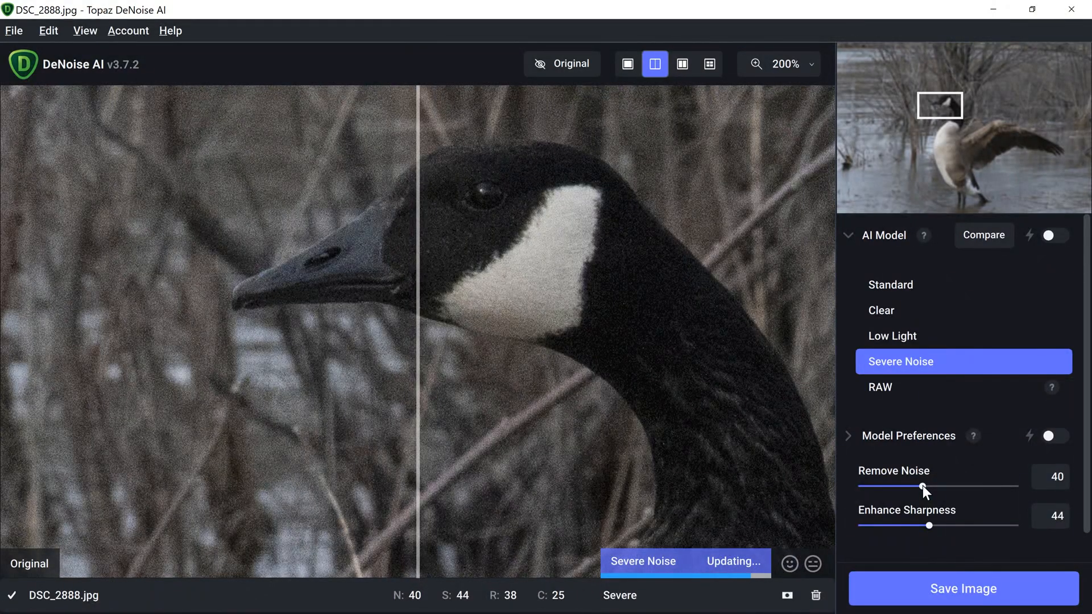
drag(929, 525, 946, 526)
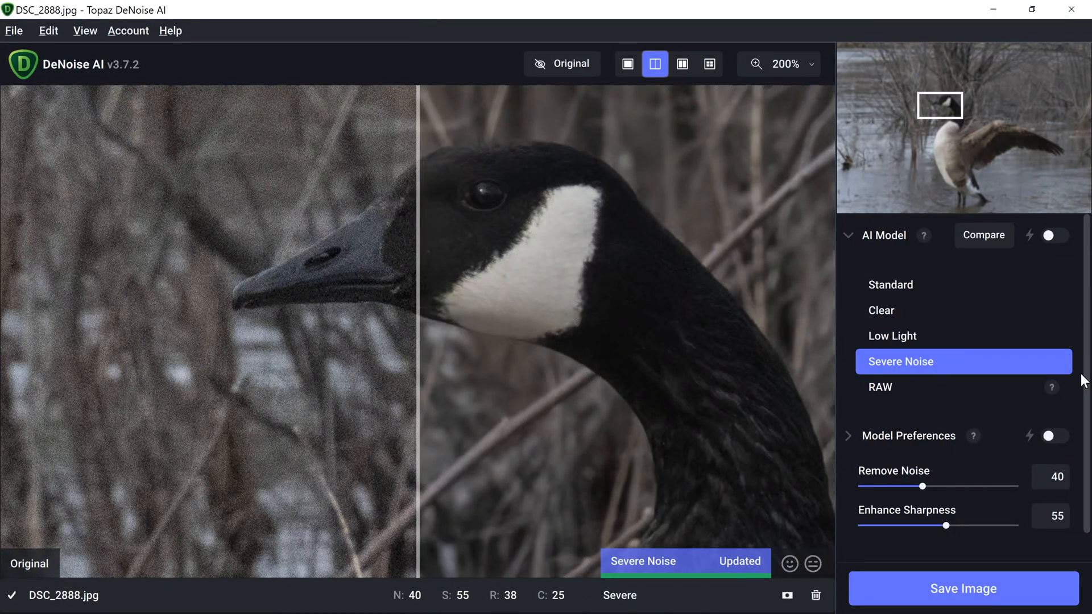
Step: Try a higher Recover Original Detail in the post-processing settings, then set both it and Color Noise Reduction to 0
scroll(1086, 387, down, 1)
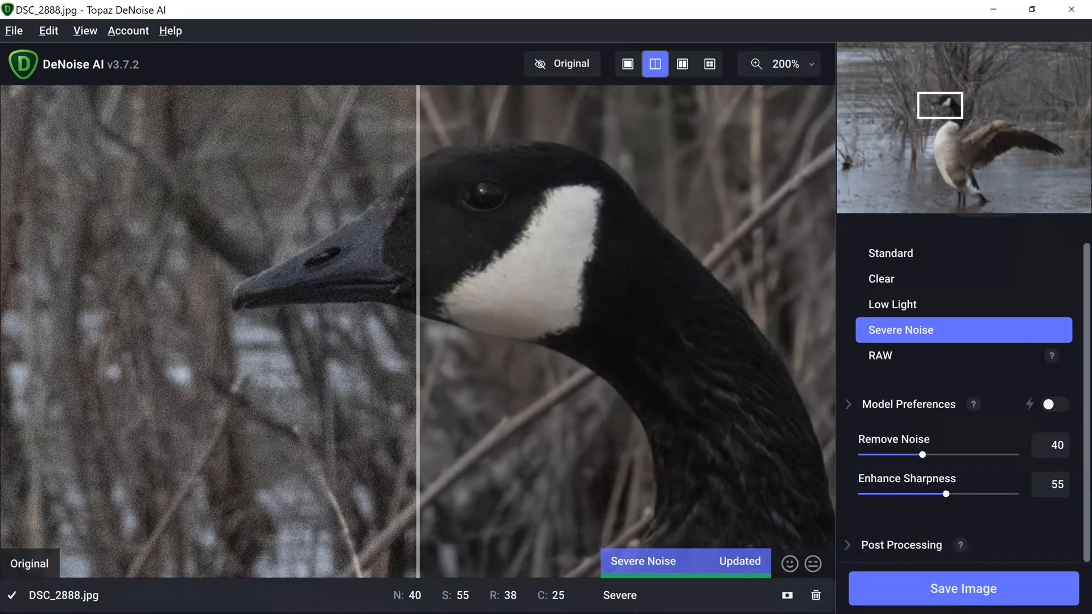
click(852, 547)
scroll(992, 514, down, 3)
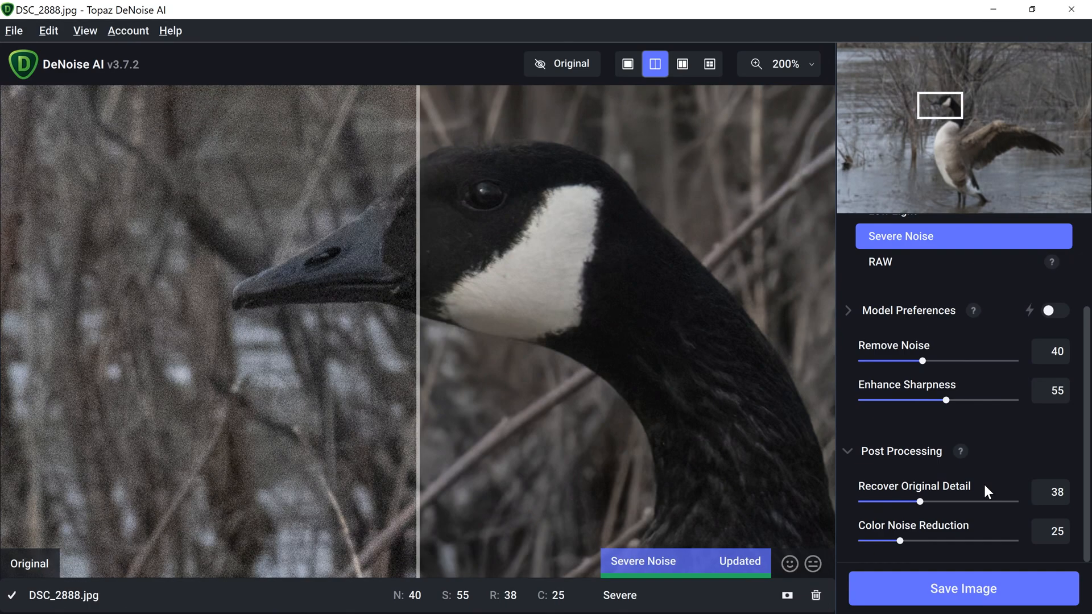
click(812, 65)
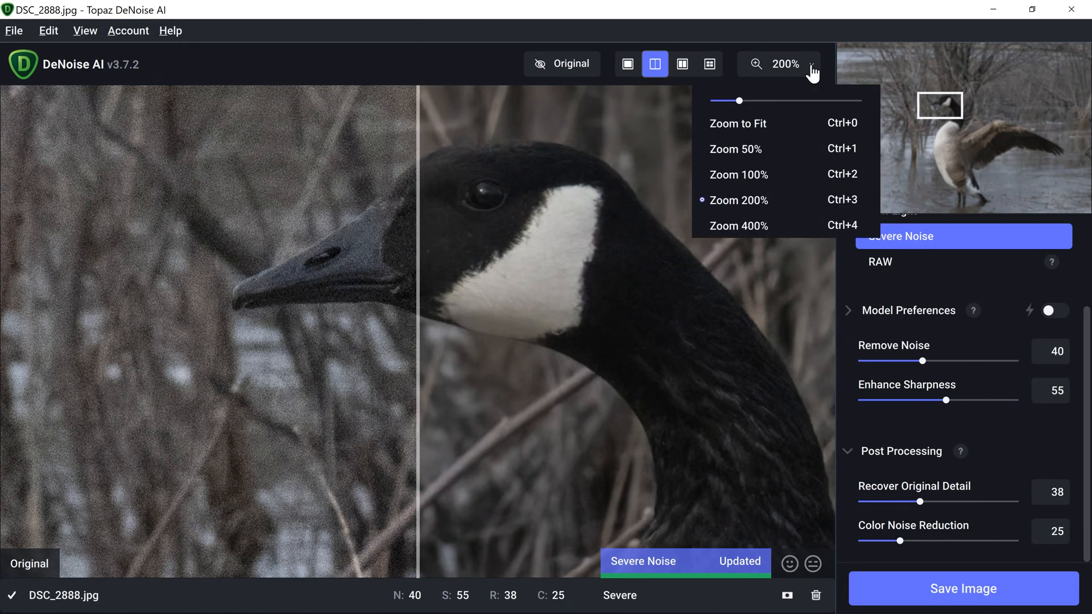
click(773, 226)
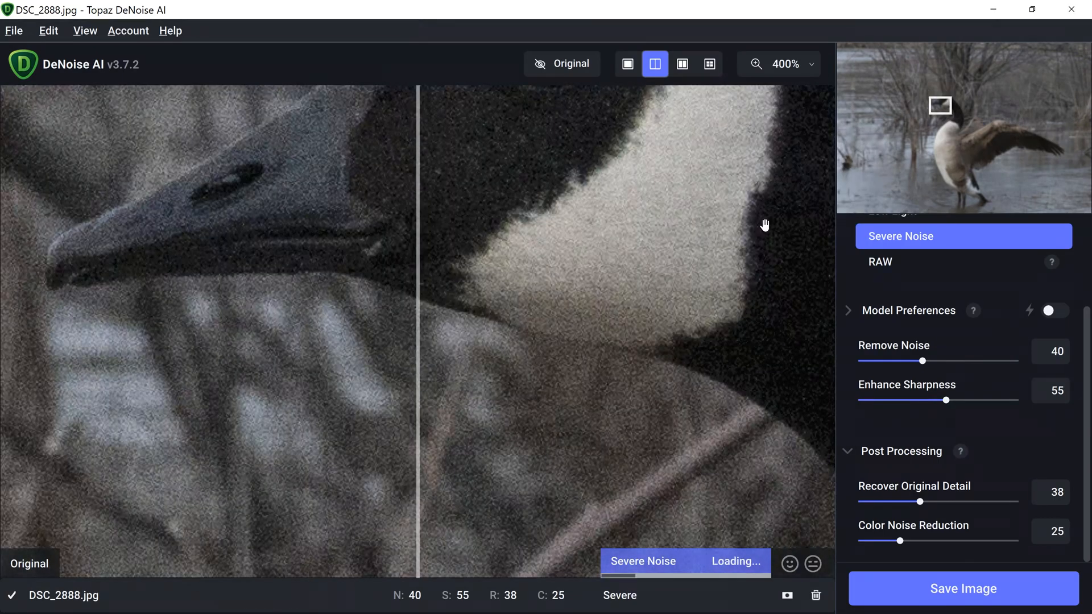
drag(509, 191, 575, 394)
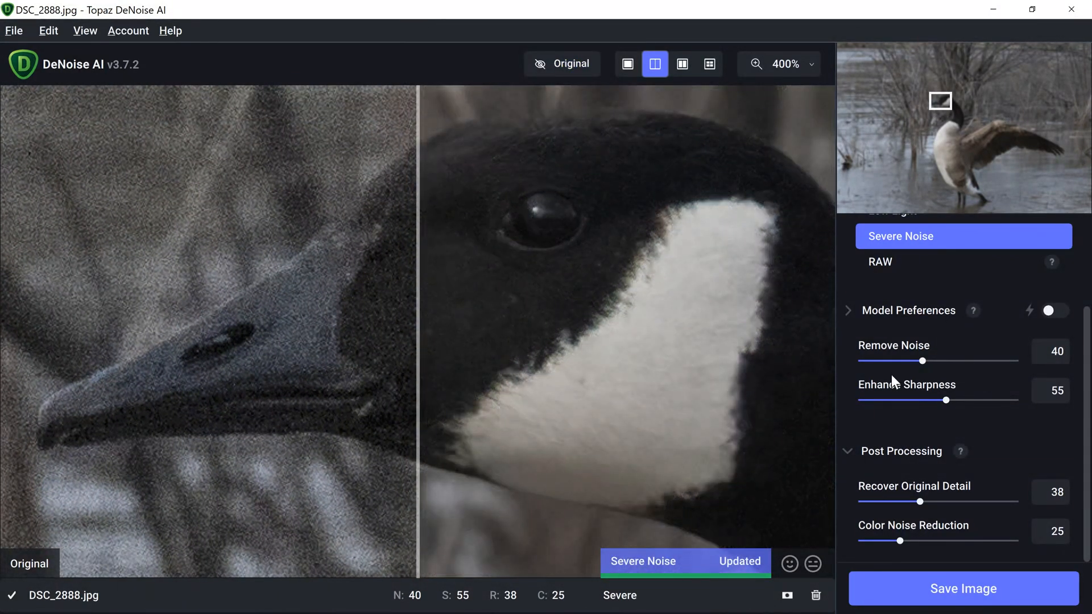
drag(921, 499, 990, 505)
drag(988, 500, 827, 509)
mouse_move(899, 541)
mouse_down()
mouse_move(987, 545)
mouse_move(896, 538)
mouse_up()
drag(892, 541, 845, 549)
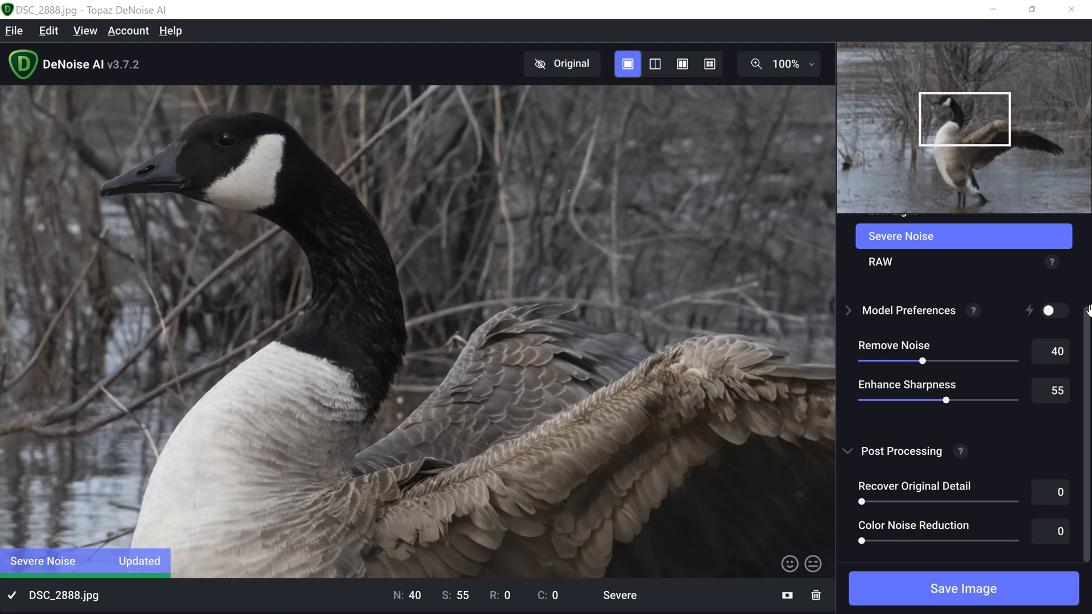
Step: Check the output format options, then save the image as DSC_2888-DeNoiseAI-severe-noise in the source directory with Preserve Input Settings enabled
click(905, 595)
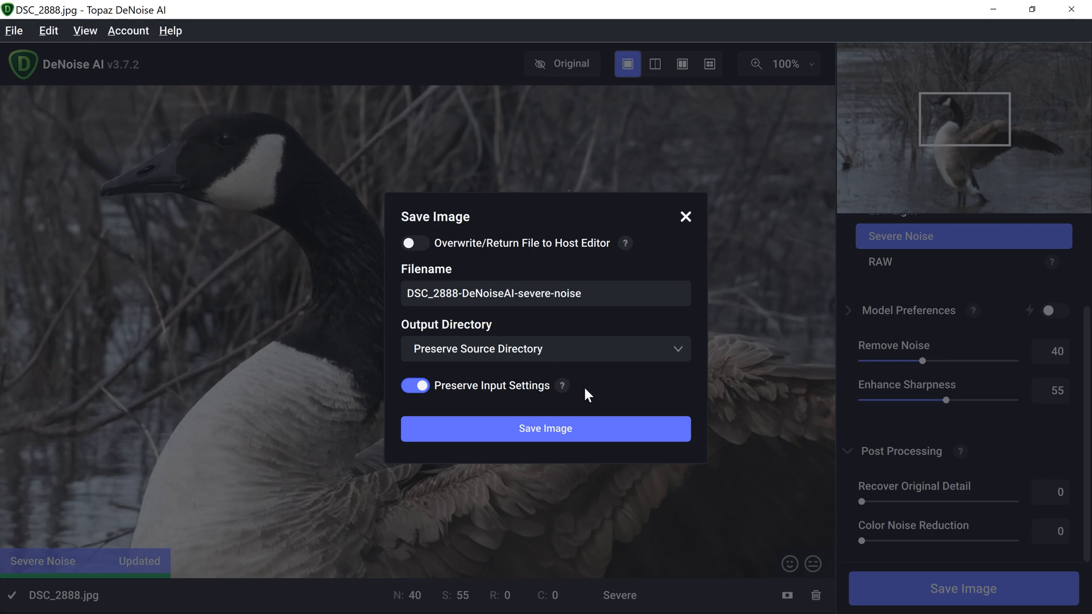
click(416, 386)
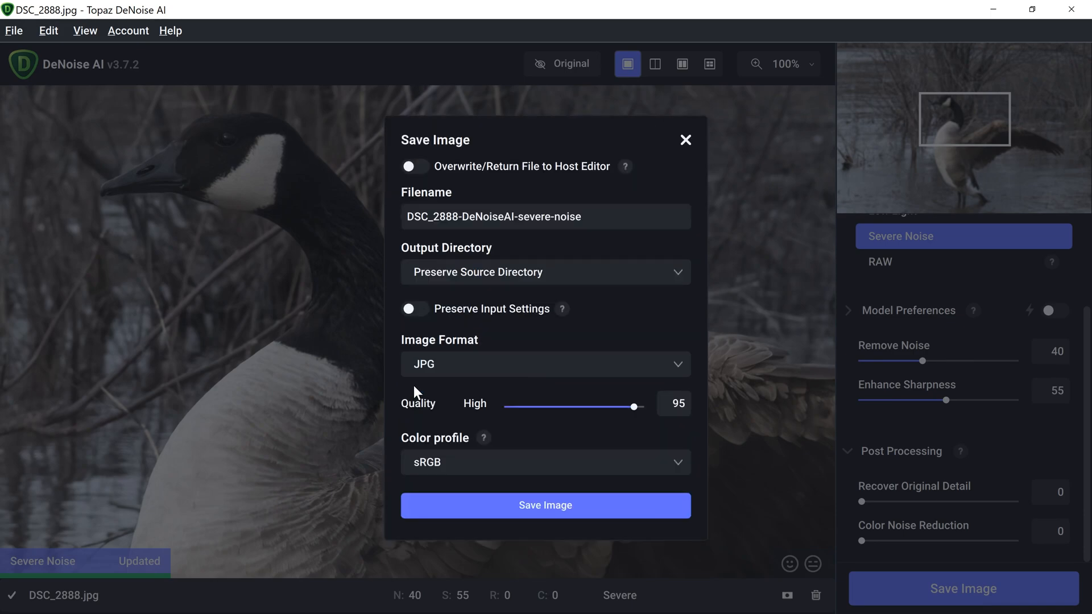
click(423, 311)
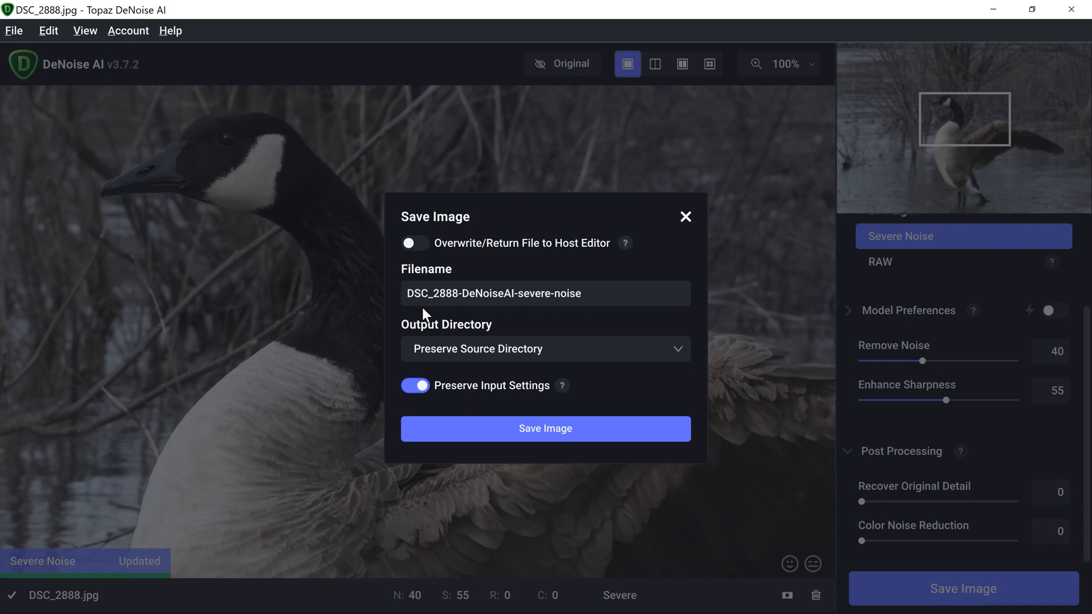
click(615, 430)
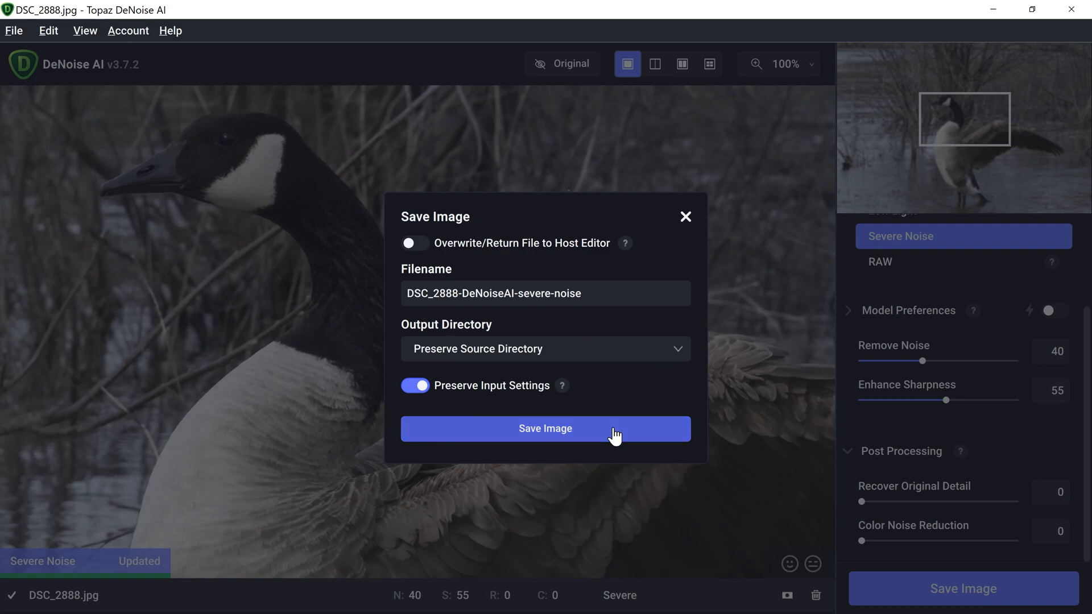